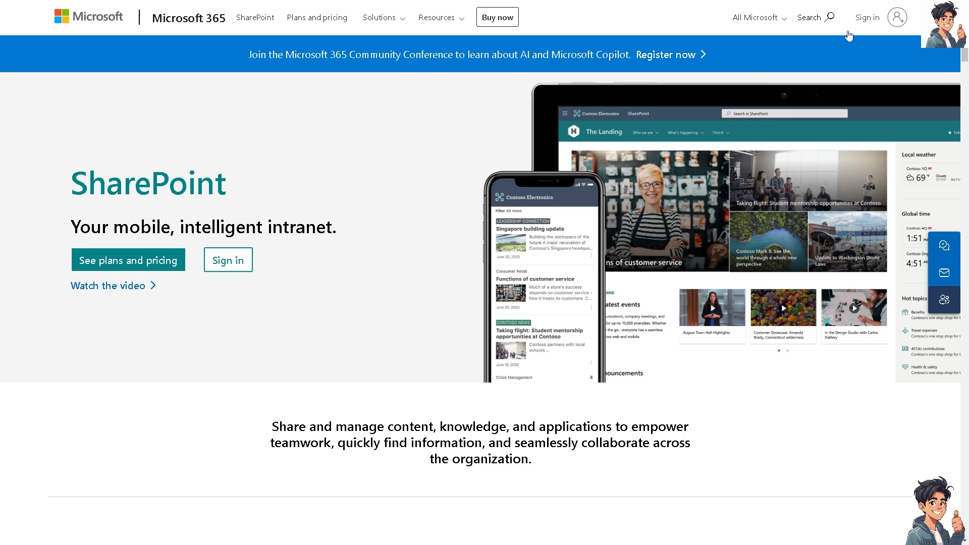
Step: Open the Microsoft sign-in page, choose to create an account, and proceed through the account selection
click(863, 20)
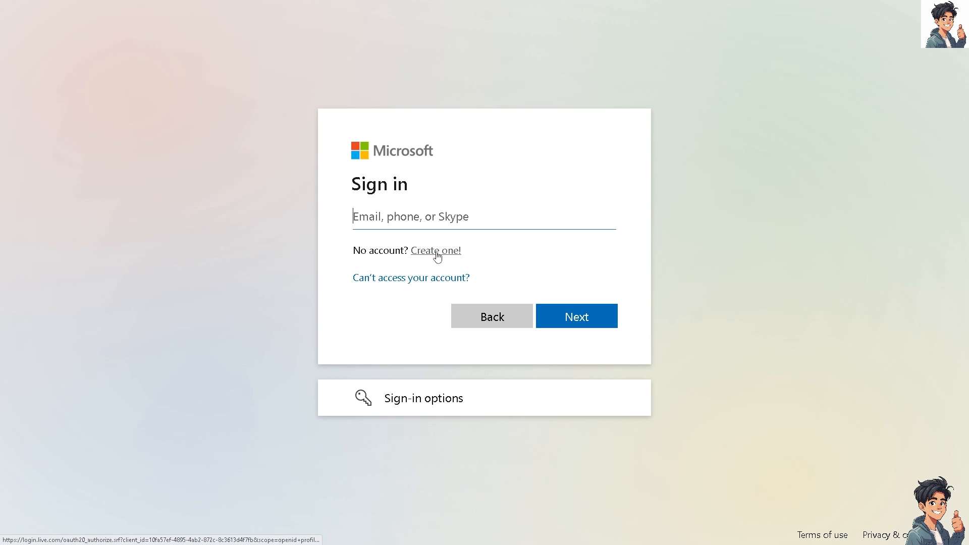
click(436, 252)
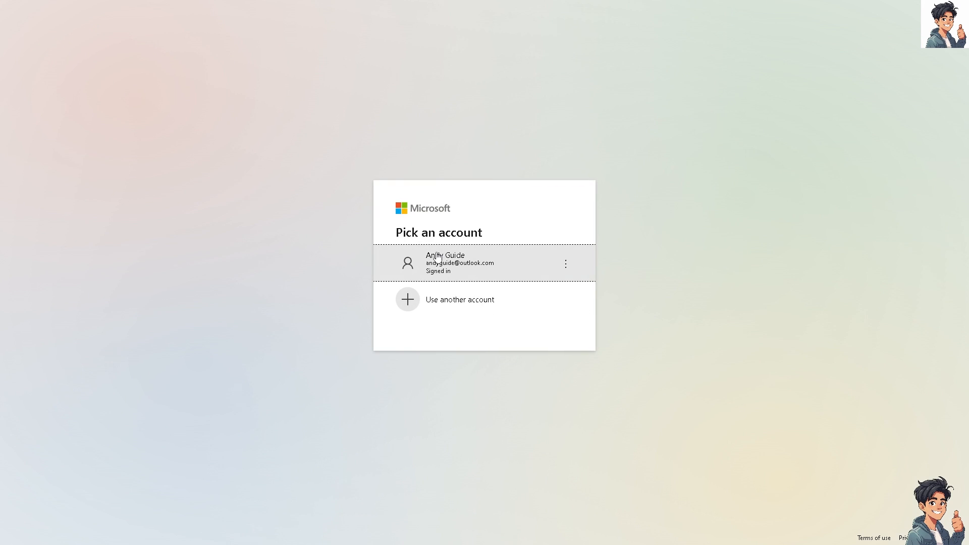
click(458, 302)
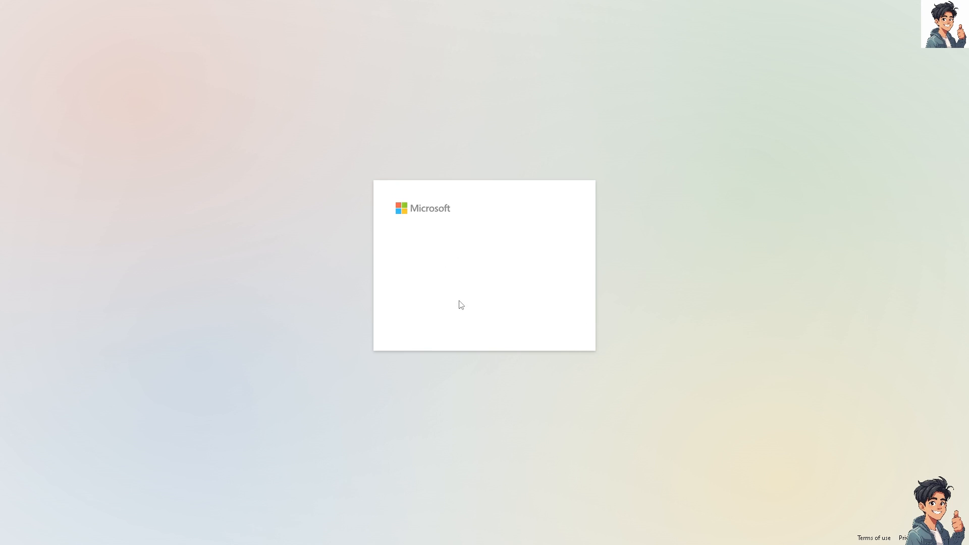
click(458, 259)
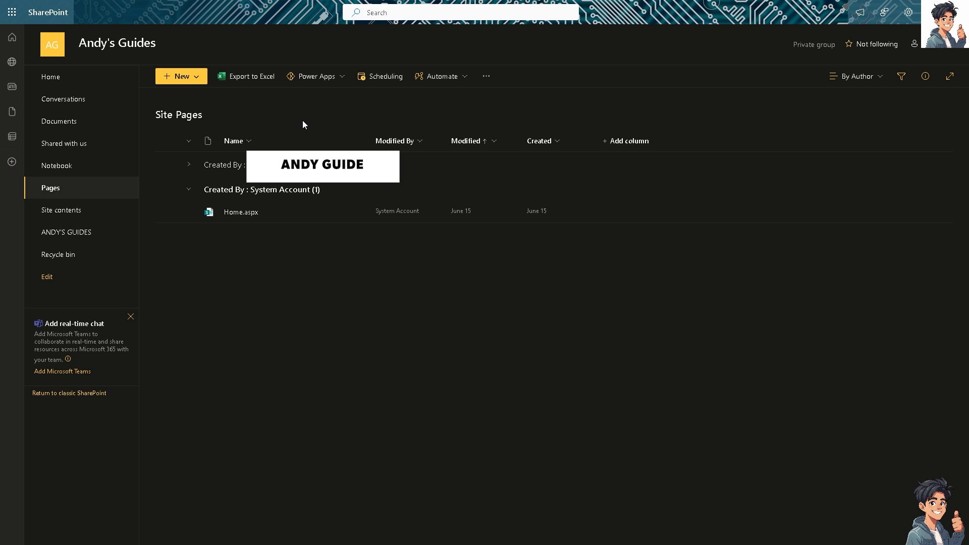
Step: View the Power Apps options for the Site Pages library of the SharePoint site
click(336, 82)
click(319, 83)
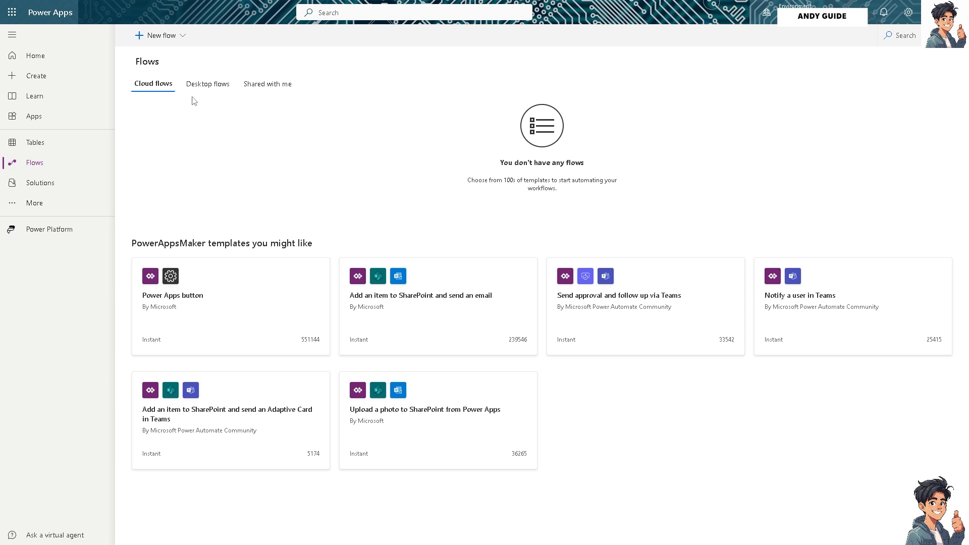
Step: Examine the templates offered for a new flow, including the Power Apps button template
click(160, 35)
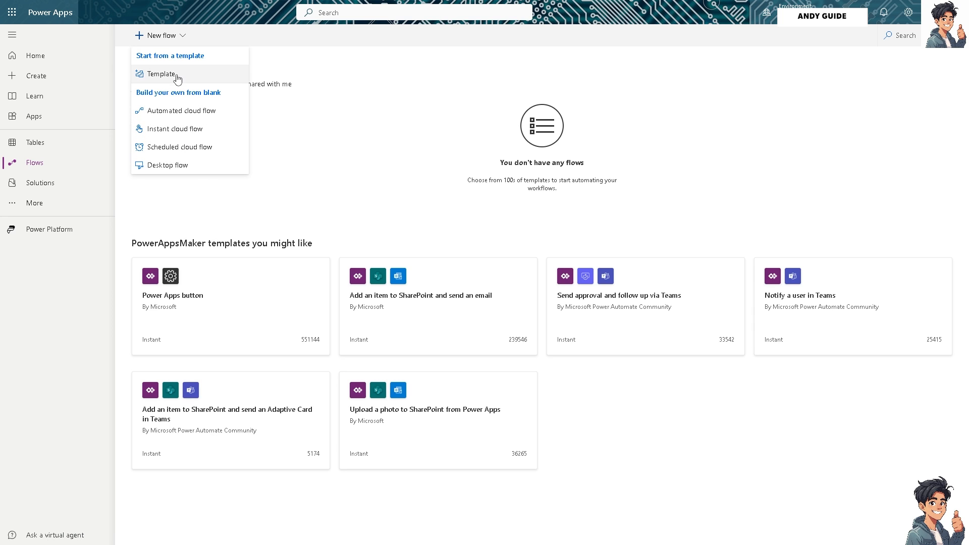
click(162, 77)
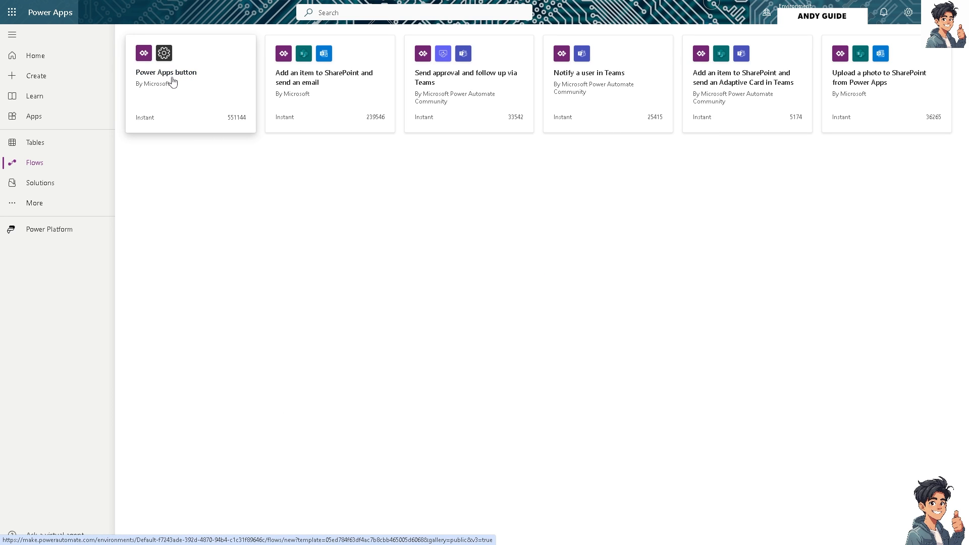
click(175, 74)
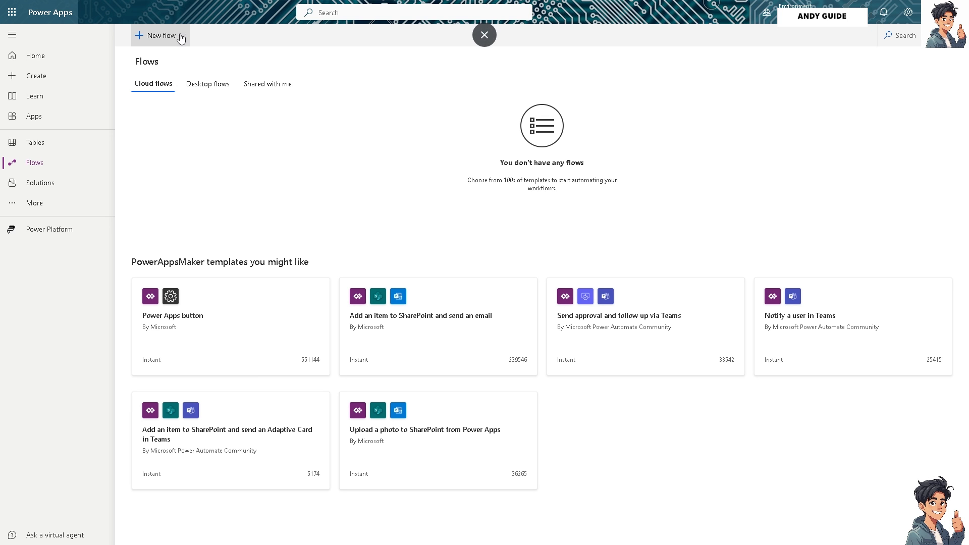
Step: Create an automated cloud flow named AndyGuide with the SharePoint trigger When an item is created
click(169, 35)
click(177, 111)
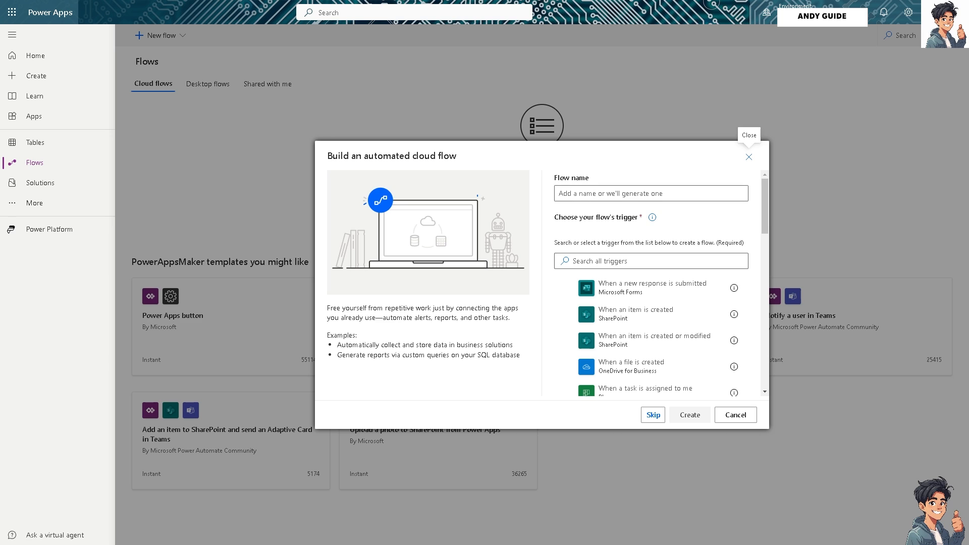
click(615, 193)
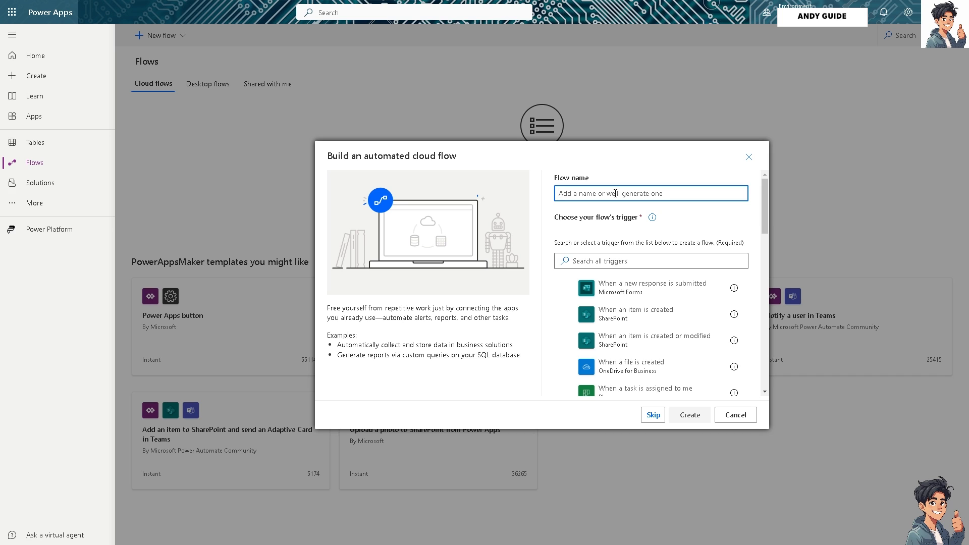
text(A)
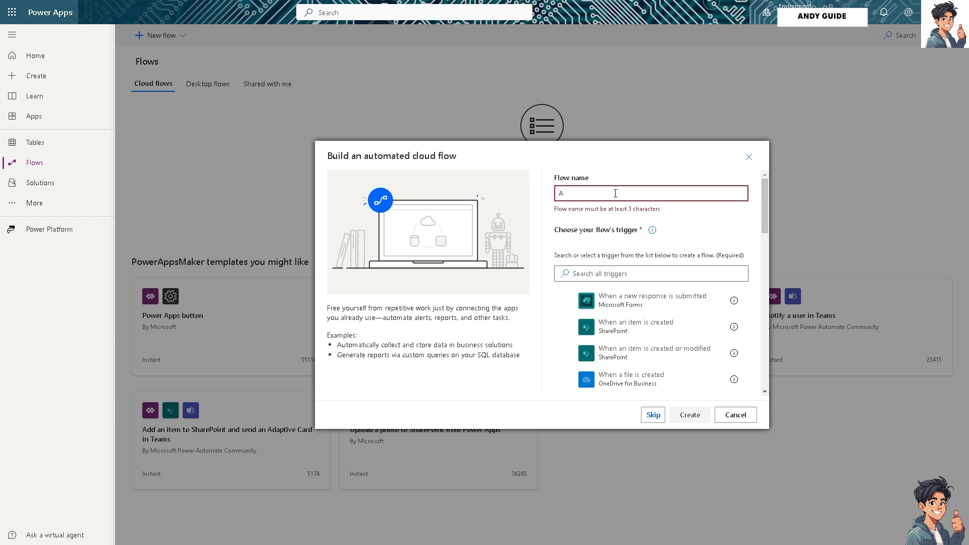
text(nd)
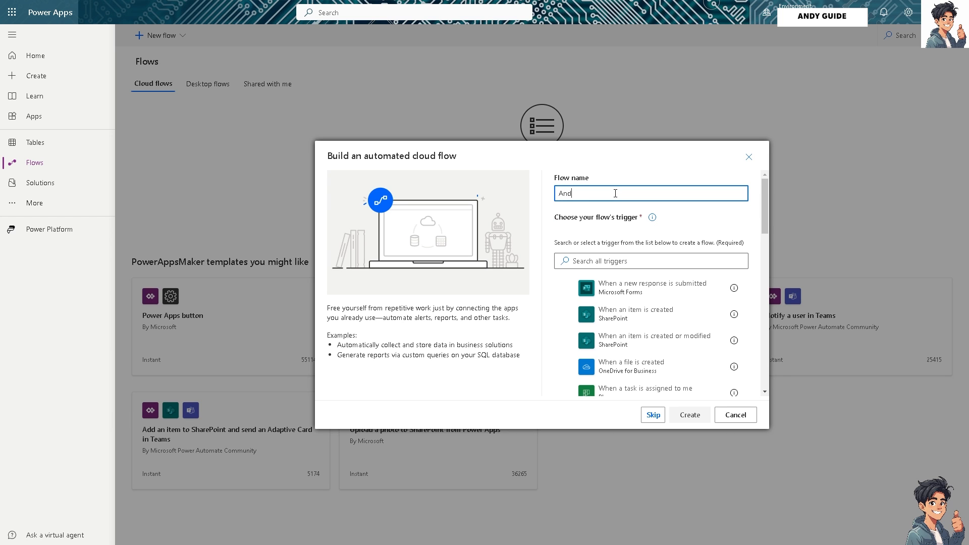
text(yGuide)
click(759, 240)
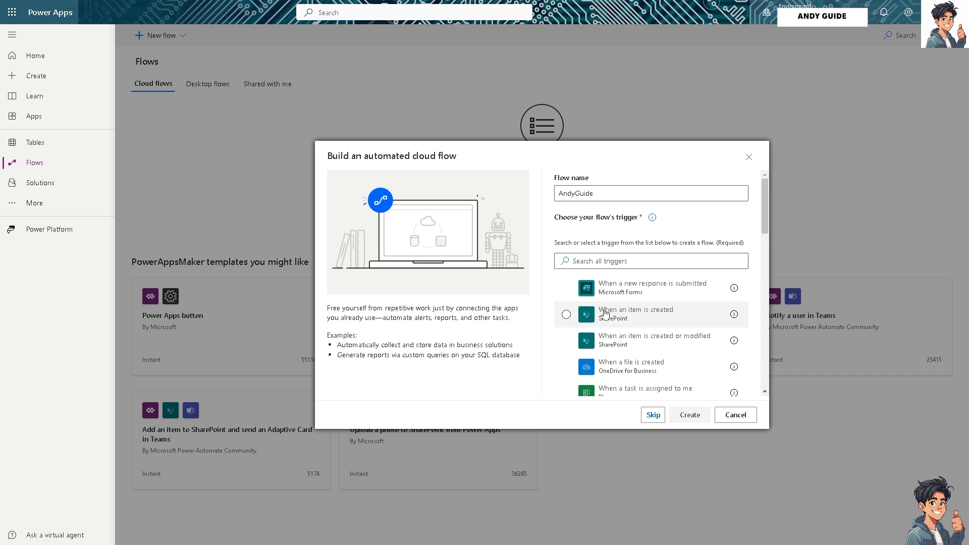
click(566, 315)
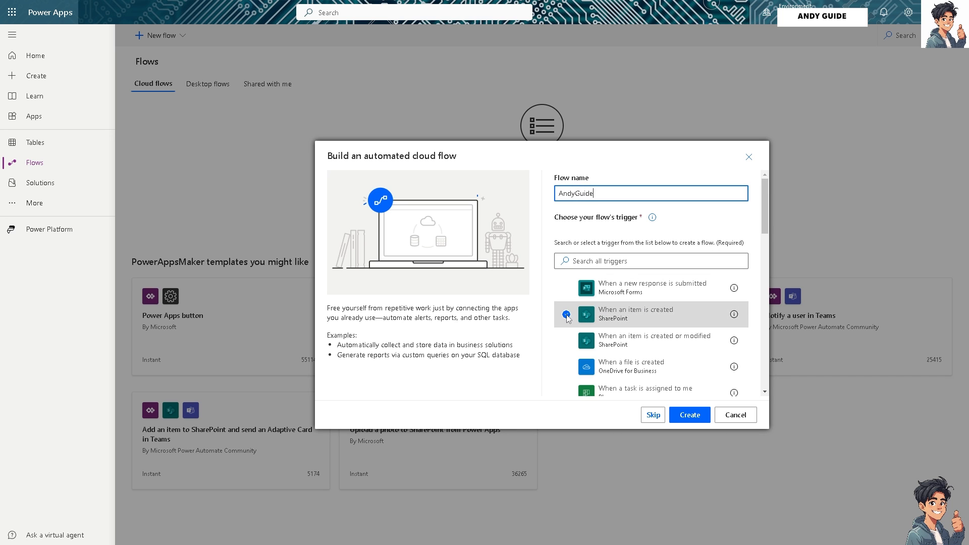
click(690, 416)
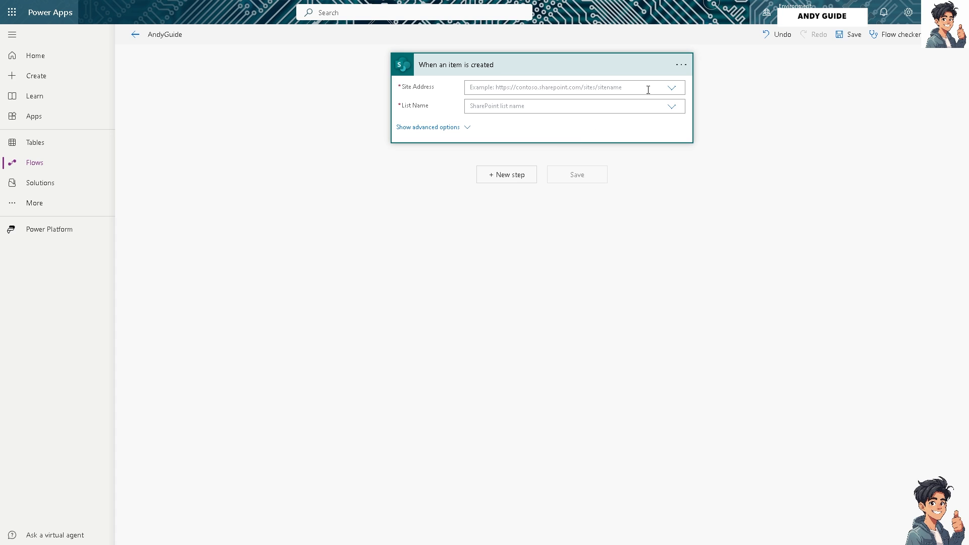
Step: Choose the SharePoint site address for the When an item is created trigger and fill in its list name
click(573, 88)
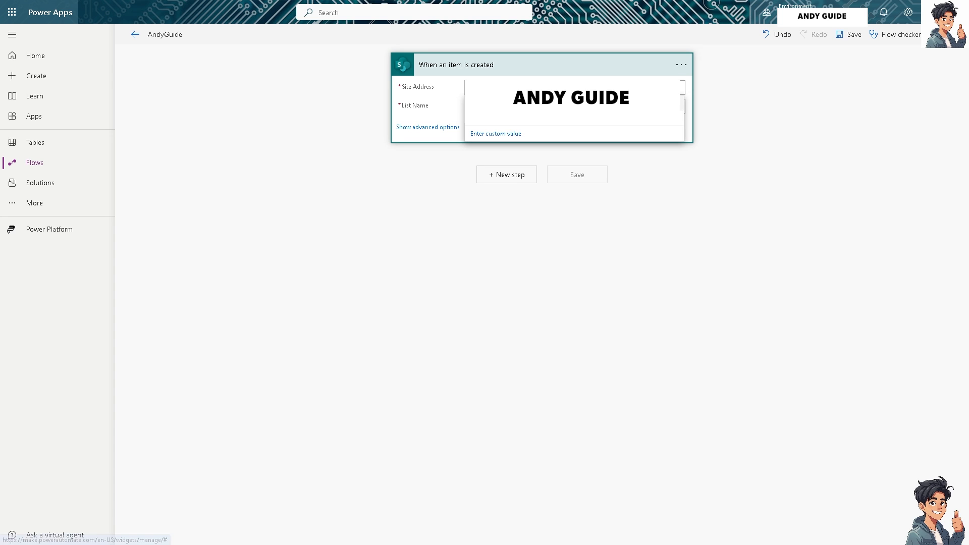
click(580, 103)
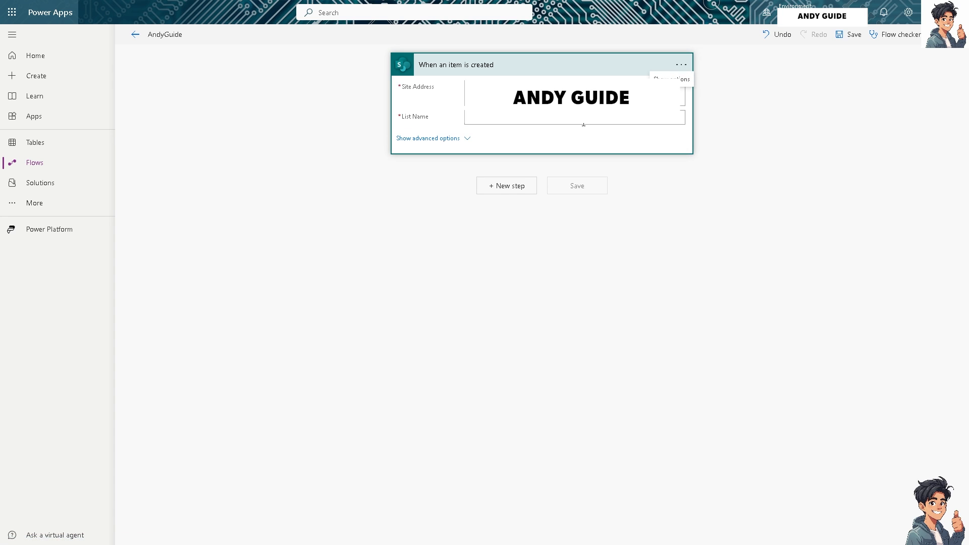
click(675, 121)
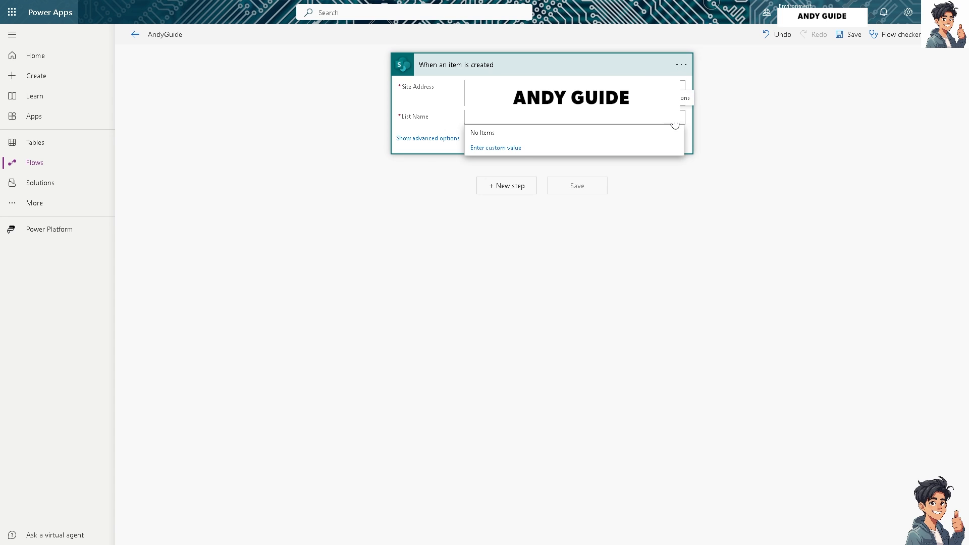
click(519, 152)
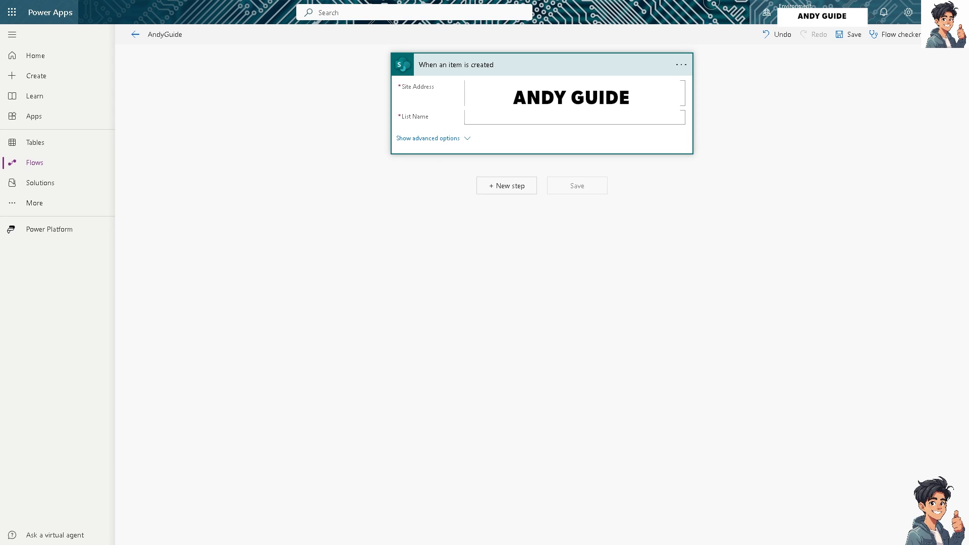
Step: Show the trigger's advanced options and review the choices for Limit Columns by View
click(465, 141)
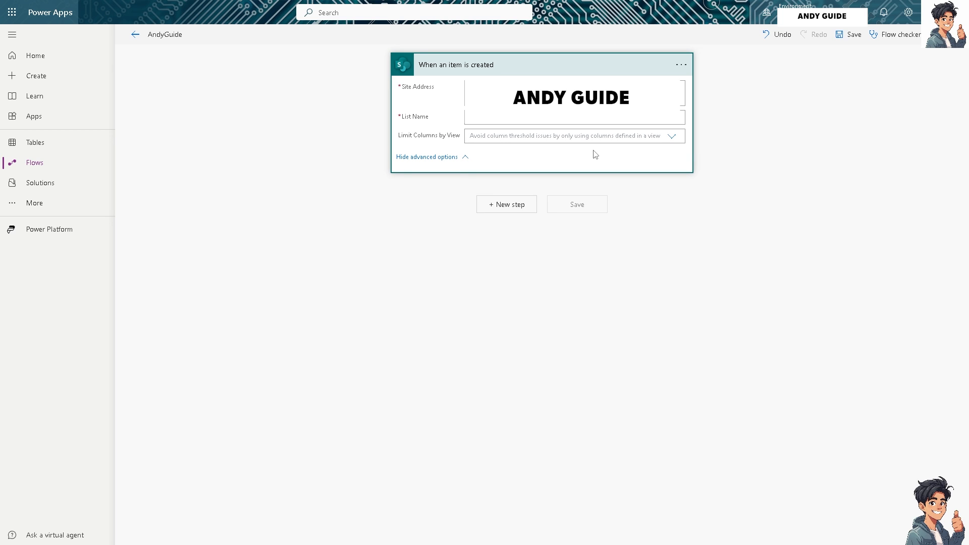
click(670, 138)
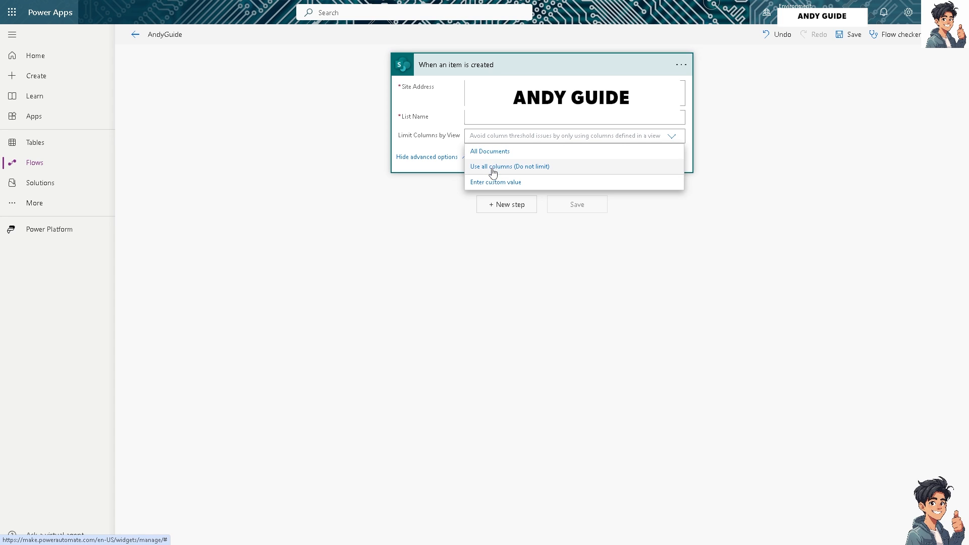
click(428, 149)
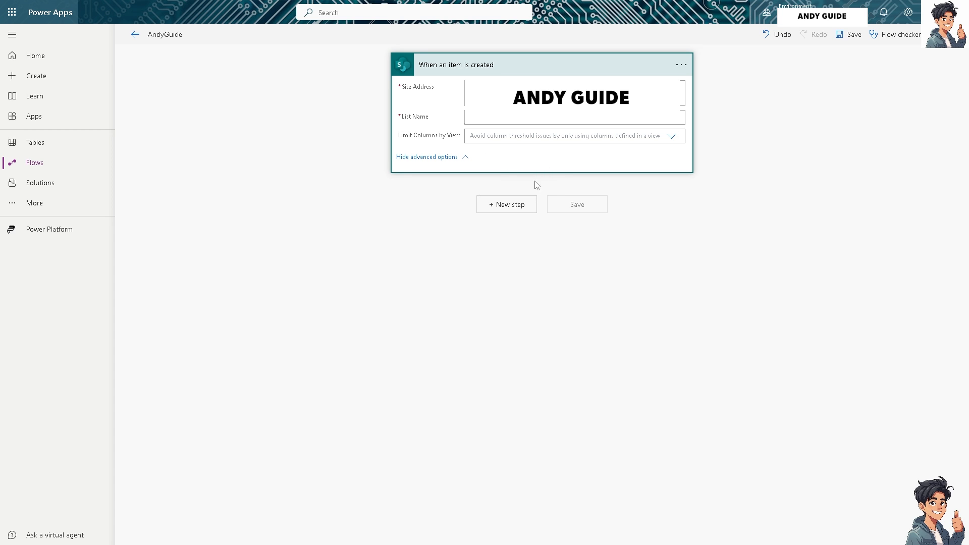
Step: Add the Excel Online (Business) action Get a row as a new step after the trigger
click(526, 215)
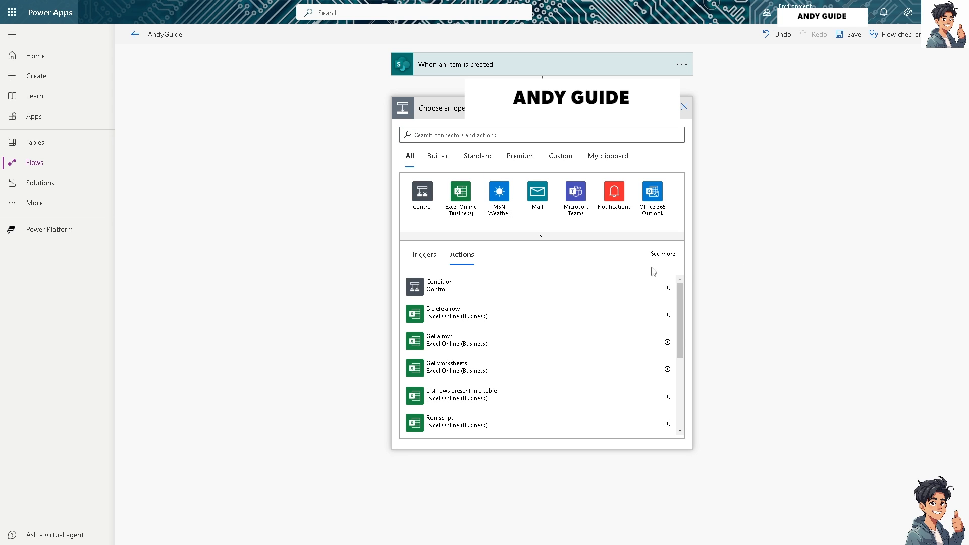
click(417, 257)
click(462, 255)
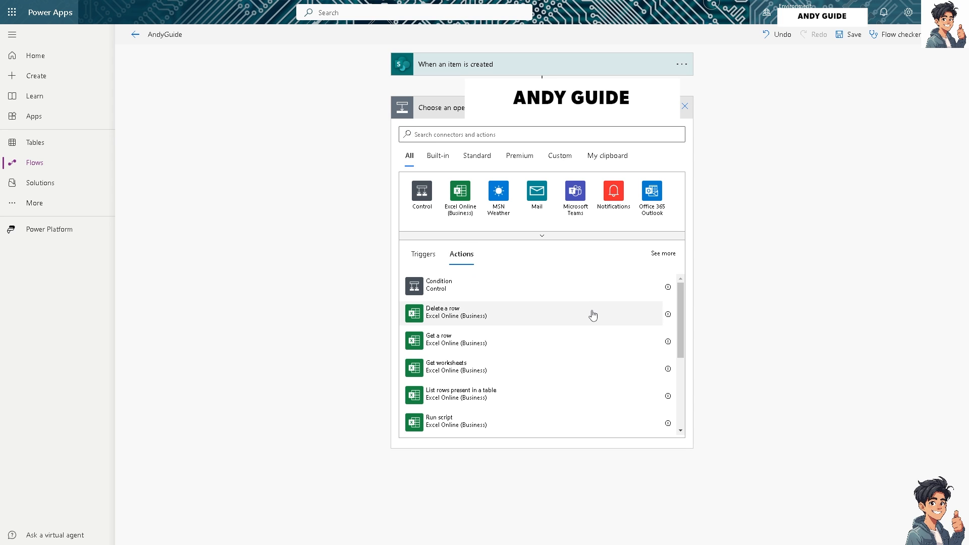
scroll(592, 315, down, 1)
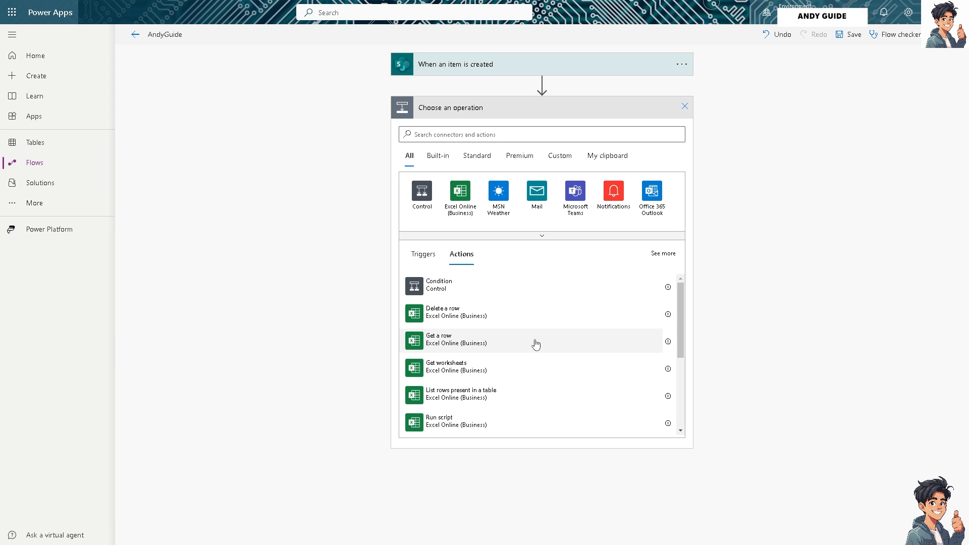
click(536, 344)
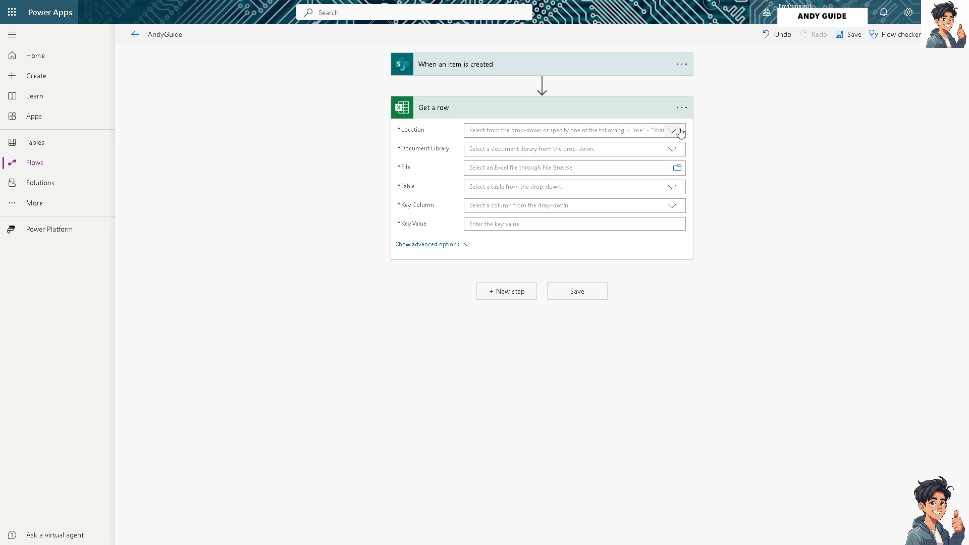
Step: Check the Location choices of the Get a row action
click(672, 130)
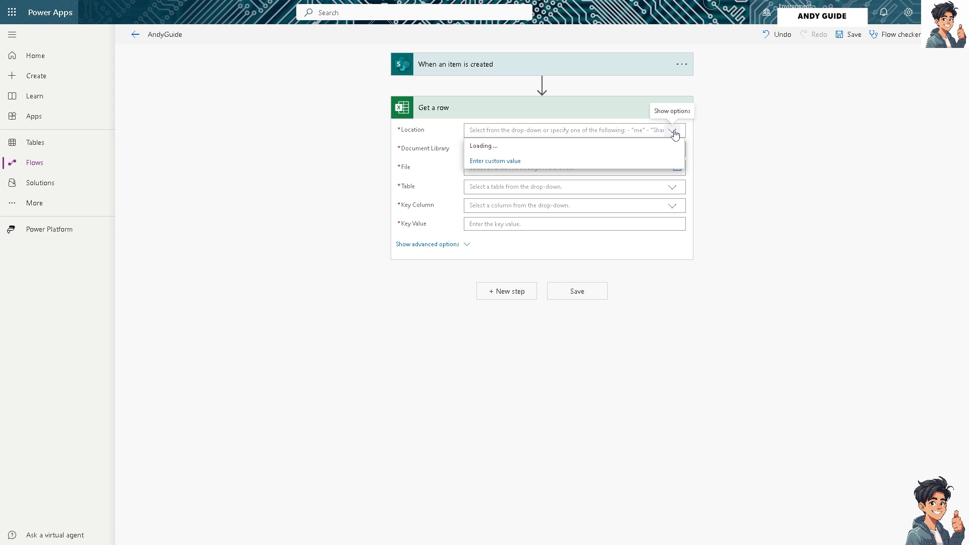
click(758, 136)
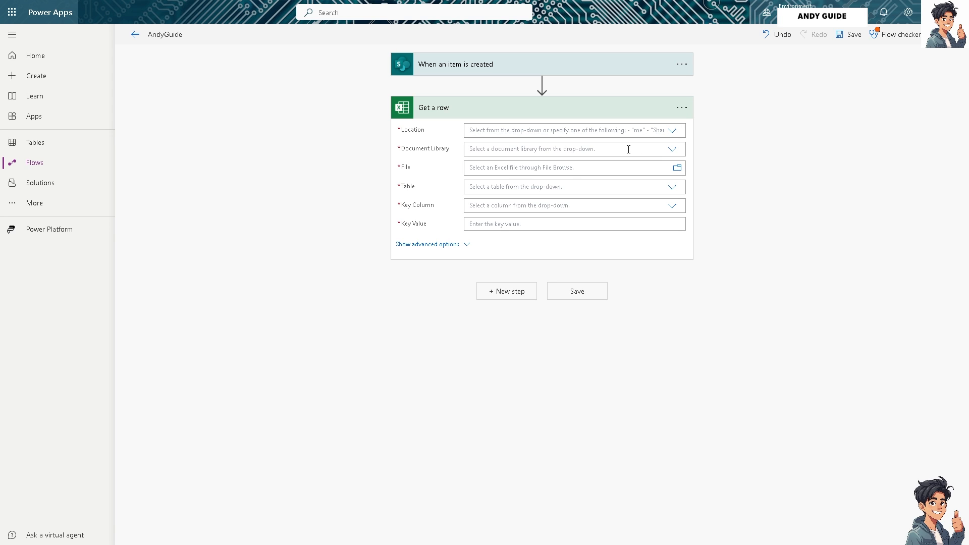